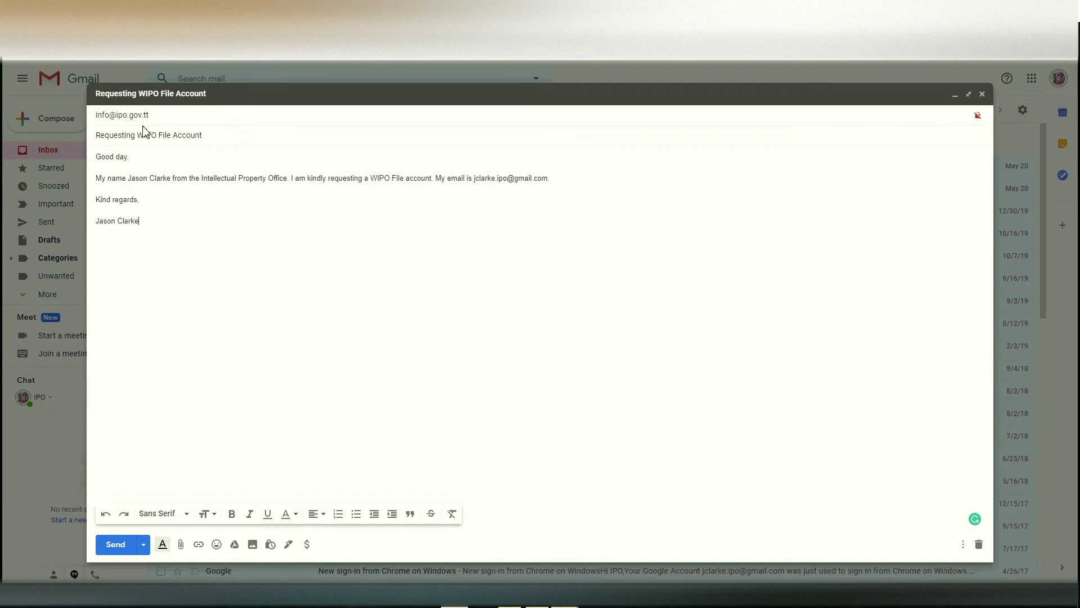
Step: Expand the recipient line of the 'Requesting WIPO File Account' draft to check the address
click(161, 117)
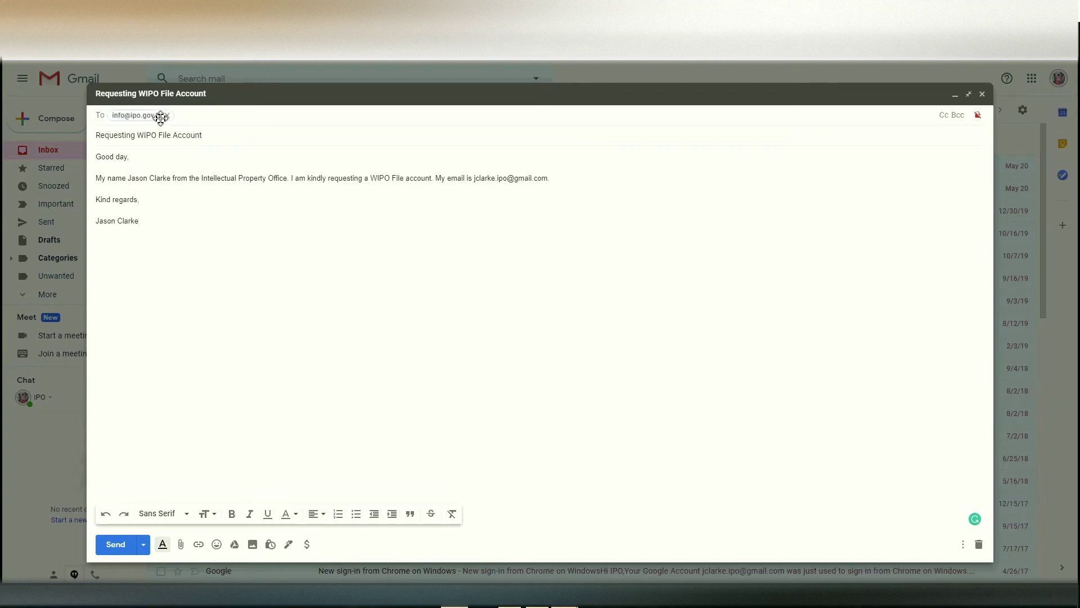
click(383, 135)
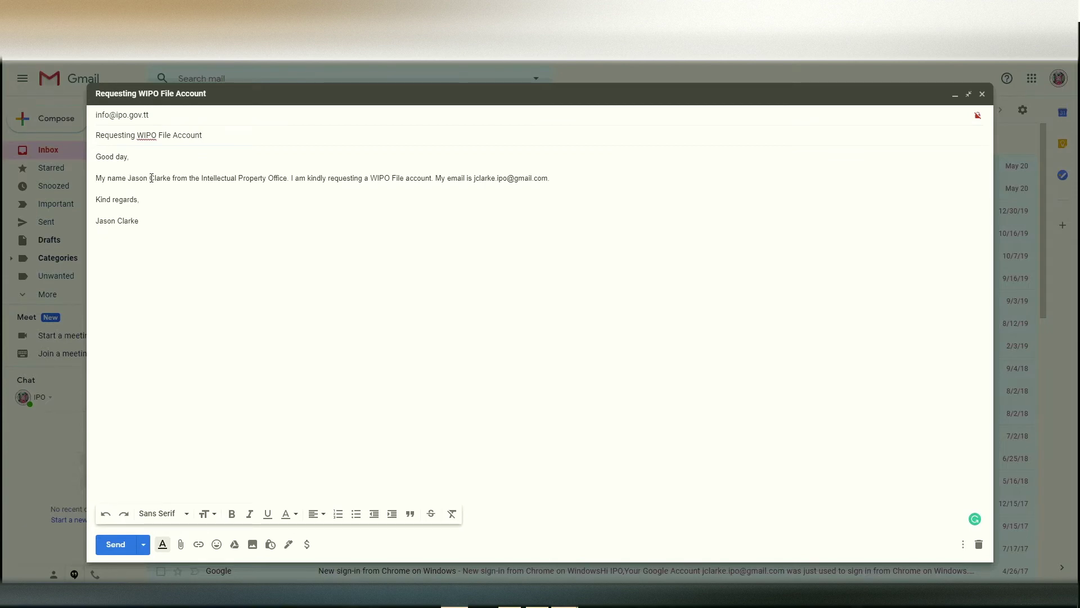
drag(132, 178, 170, 177)
drag(227, 177, 284, 178)
click(475, 182)
Step: Send the account request email and open the 'Welcome to e-filing' message
click(115, 551)
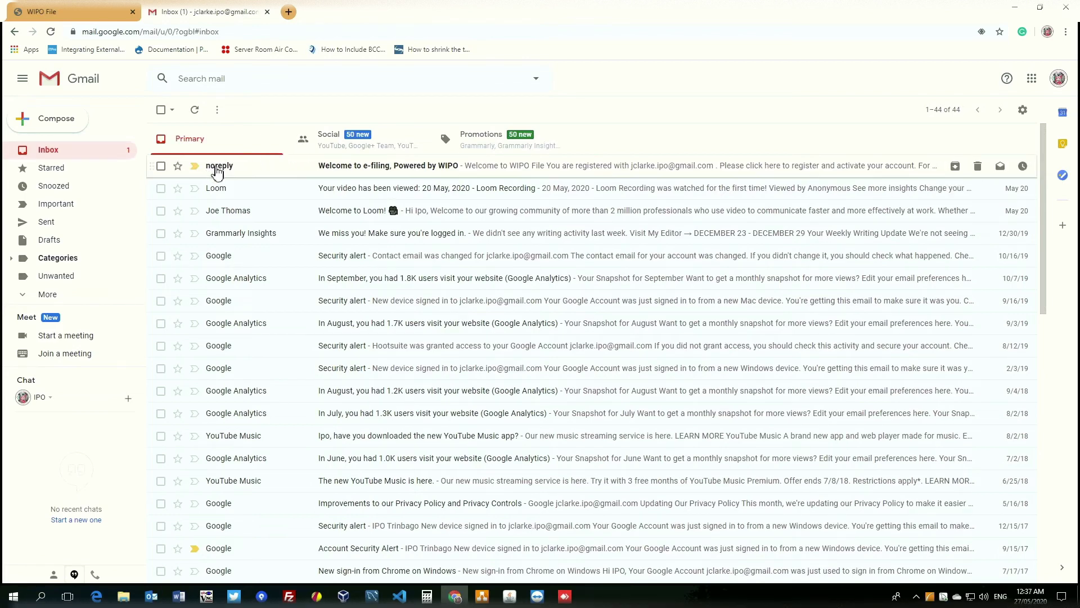
mouse_move(217, 172)
click(355, 171)
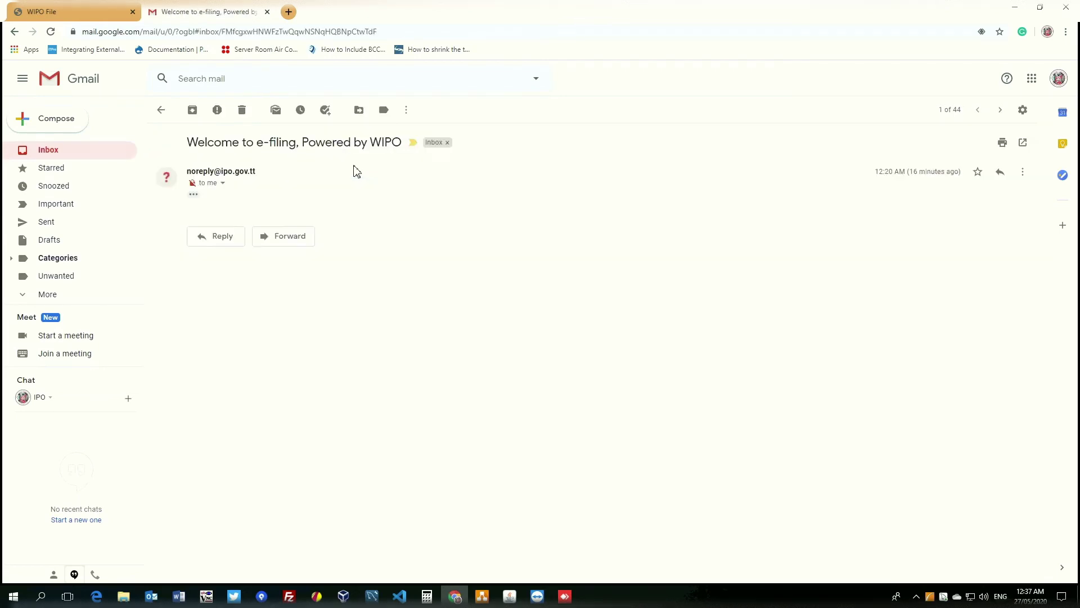
Step: Reveal the welcome email's trimmed content, then begin filling the registration form's Login Id
click(193, 195)
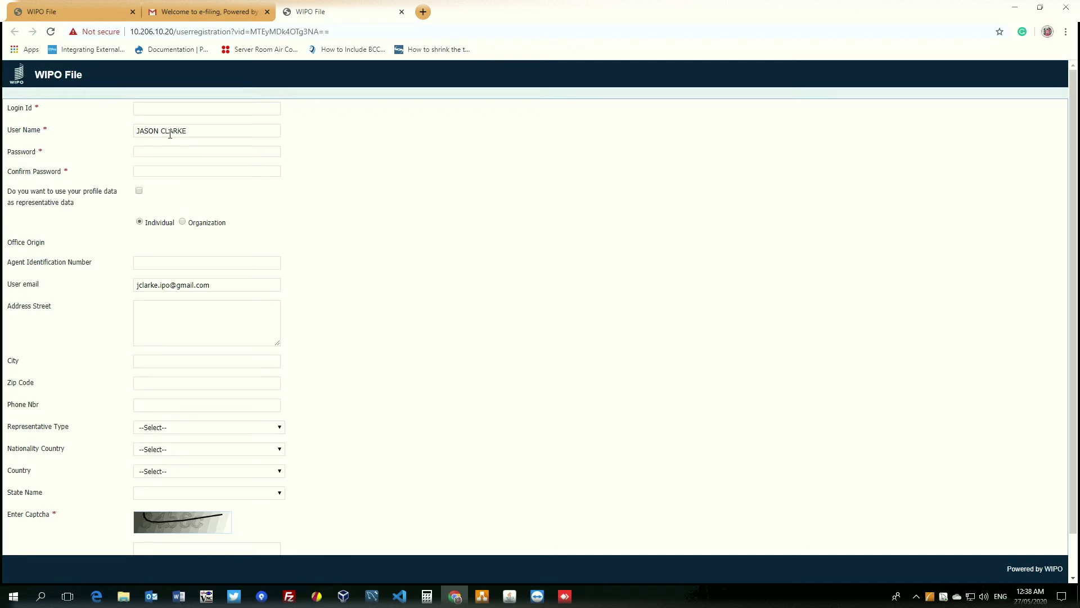
click(155, 108)
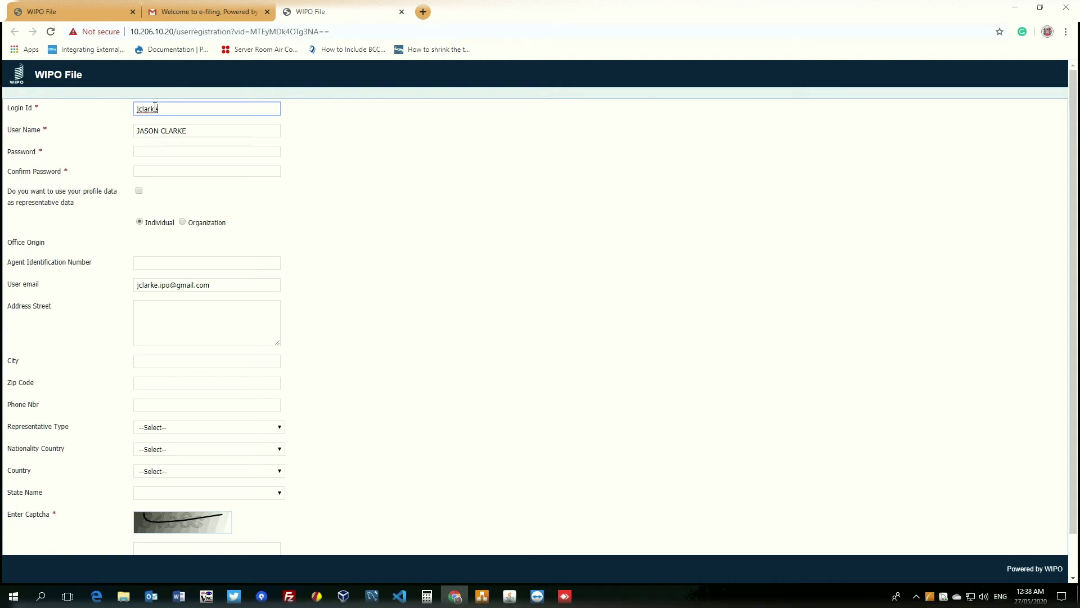
Step: Enter the new login ID, a password, and the matching password confirmation
click(151, 153)
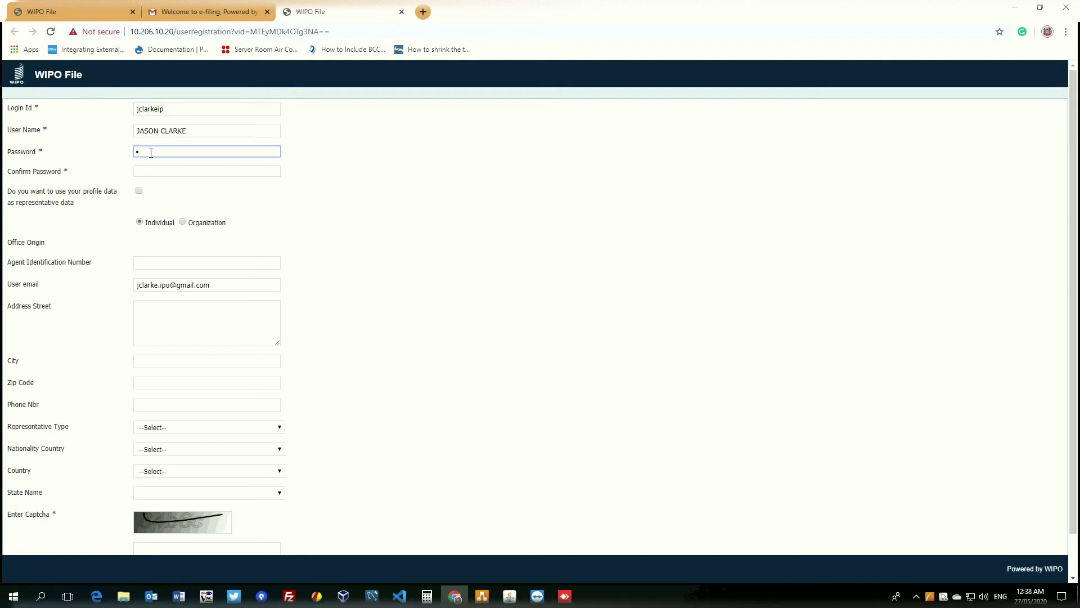
text(•••••••)
key(Tab)
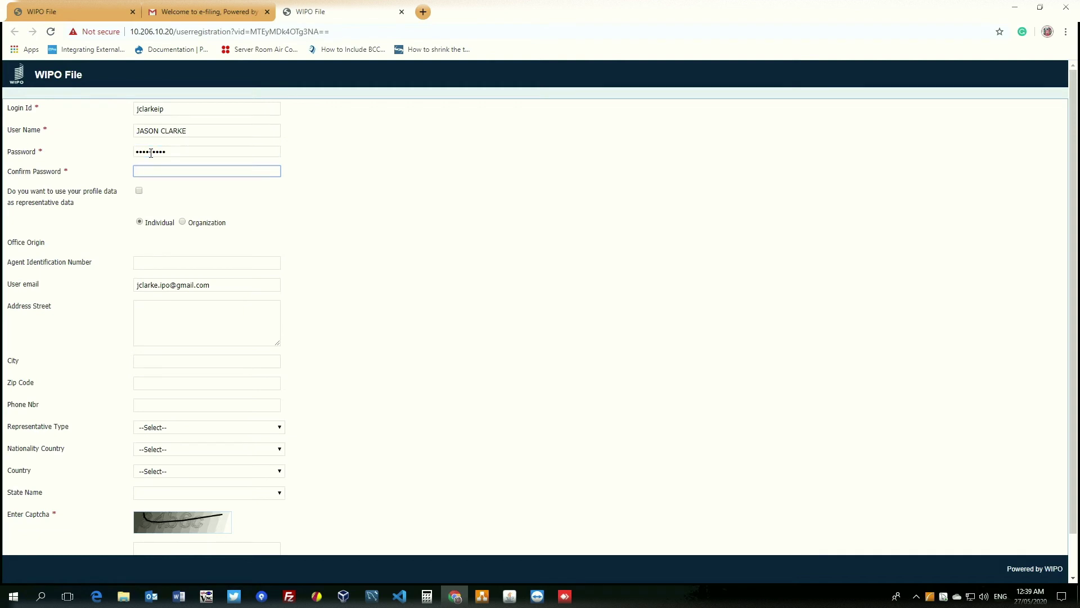
text(•••••••••)
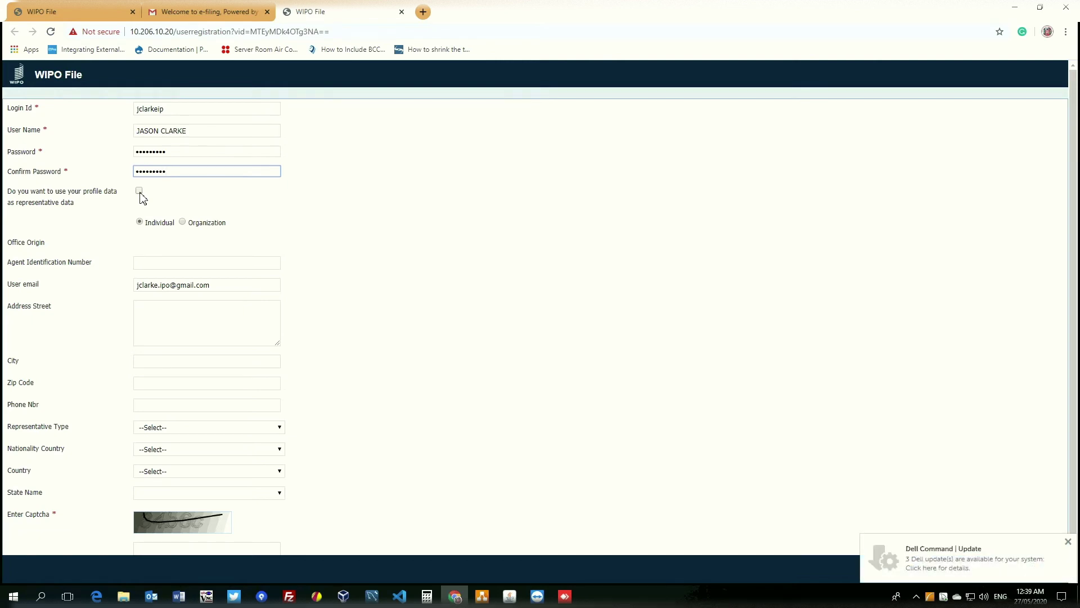
Step: Use profile data as representative data and start typing the street address
click(139, 192)
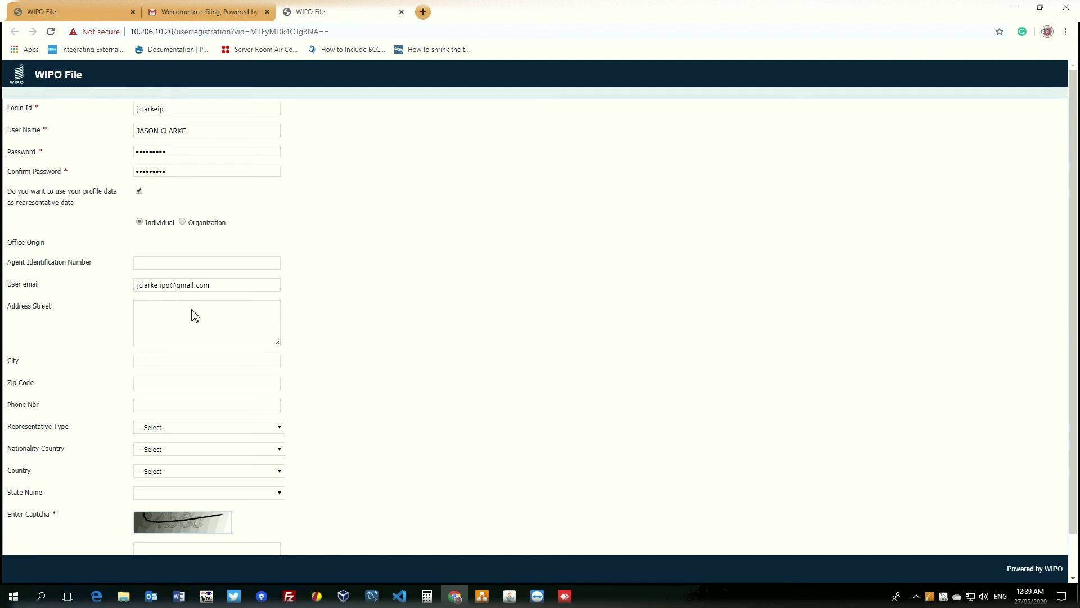
click(193, 309)
text(123 IP)
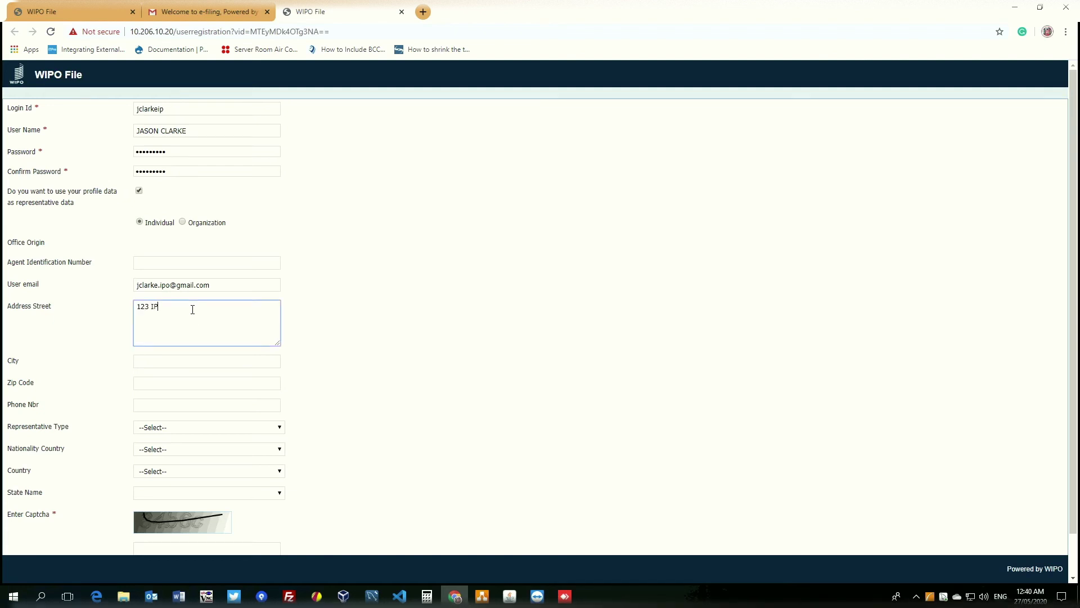
text( Street)
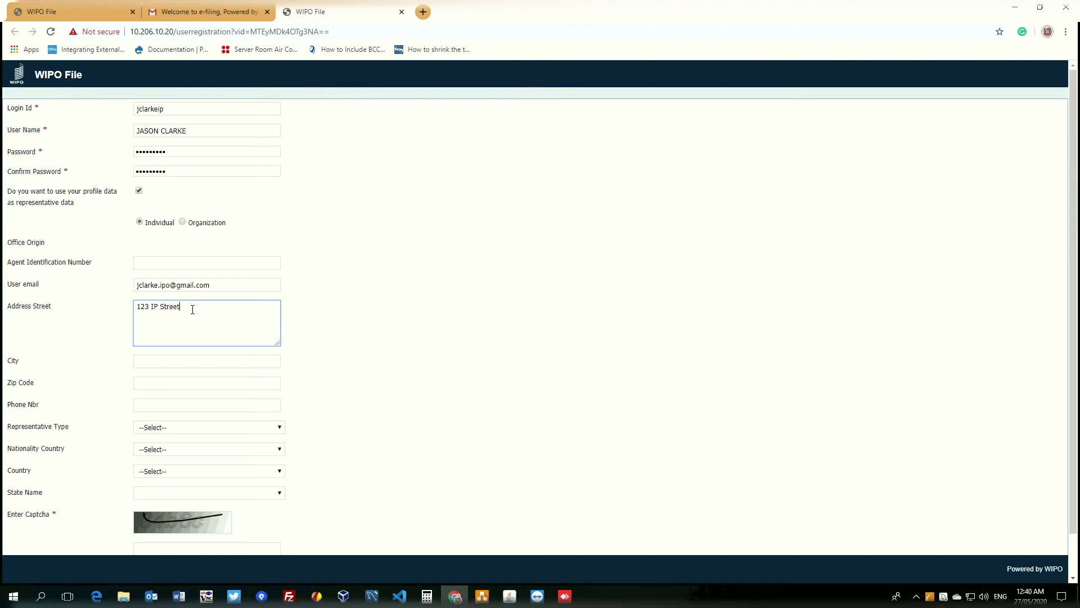
Step: Enter the city name, then pass through Zip Code and Phone Nbr to Representative Type
click(146, 366)
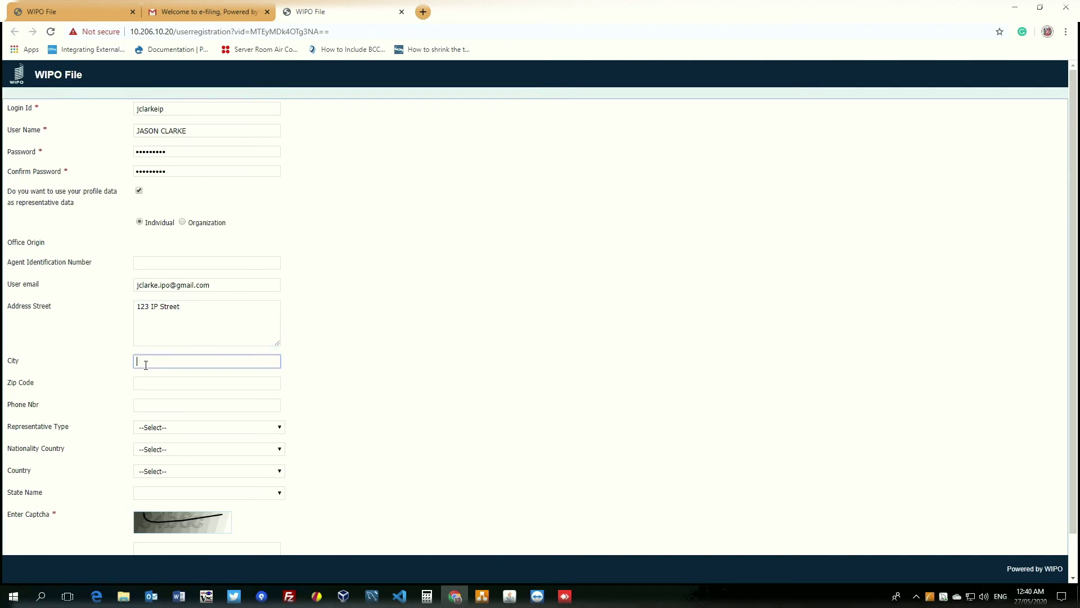
text(Port Lo)
key(BackSpace)
key(BackSpace)
key(BackSpace)
key(BackSpace)
key(BackSpace)
key(BackSpace)
key(BackSpace)
text(Po)
key(BackSpace)
text(ort of Spain)
click(157, 385)
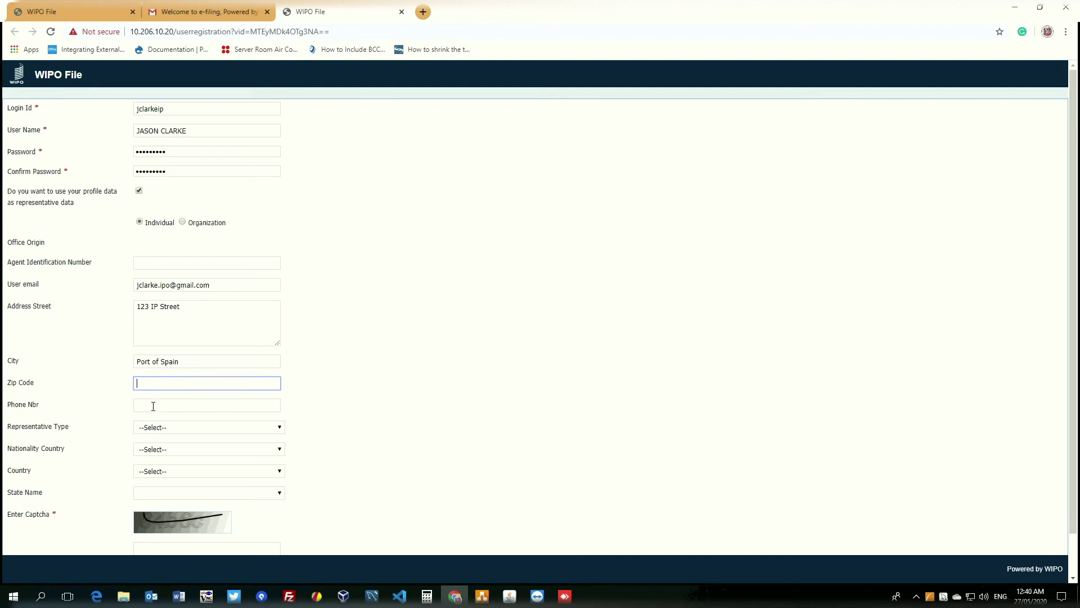
click(153, 405)
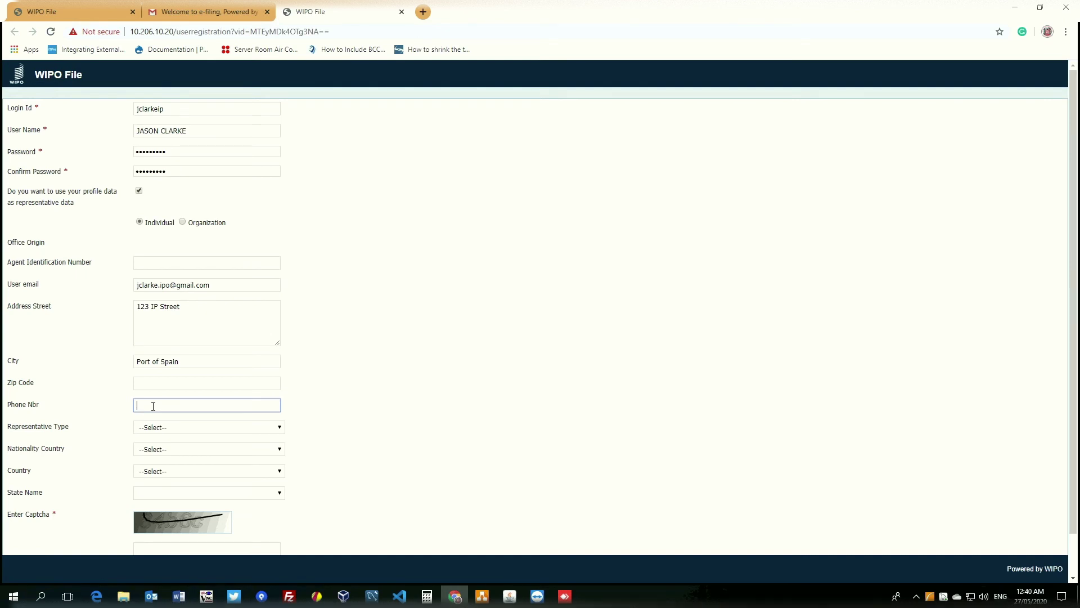
click(195, 429)
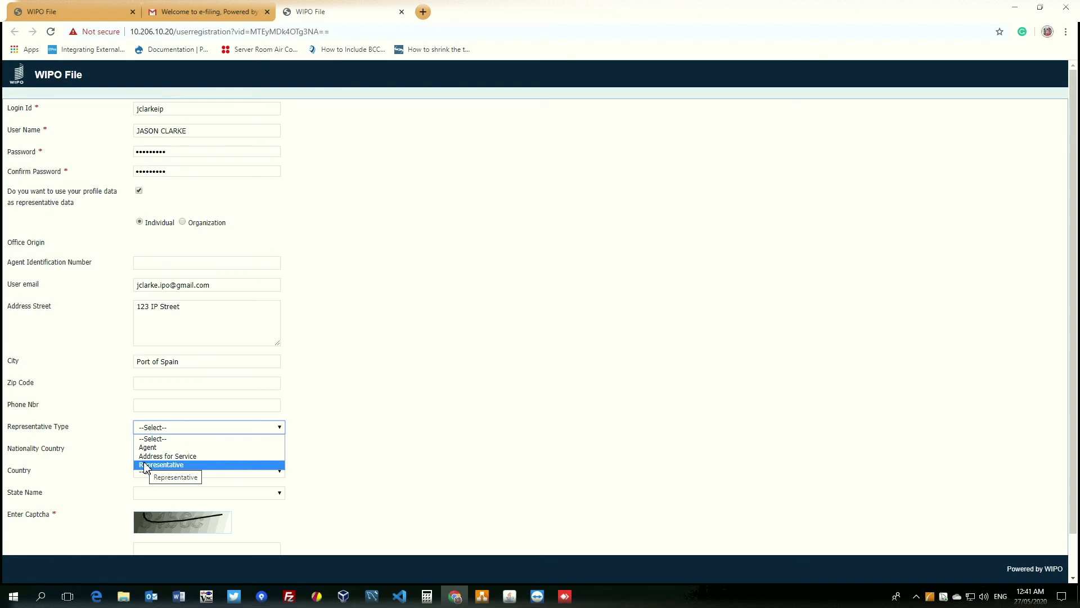
Step: Set Representative Type to Representative, and Nationality Country and Country to Trinidad and Tobago
click(145, 465)
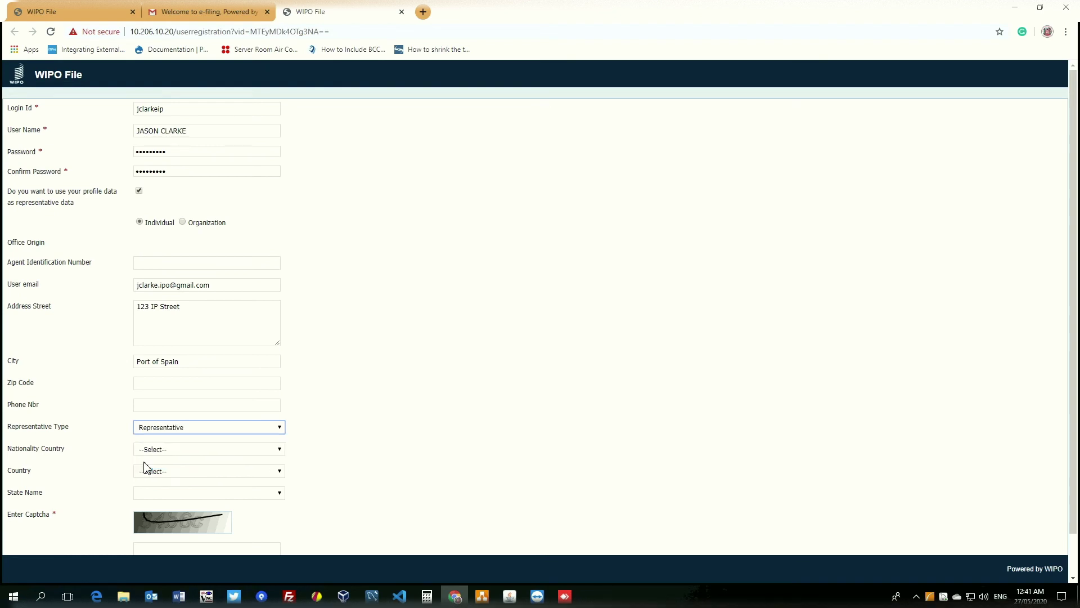
click(175, 451)
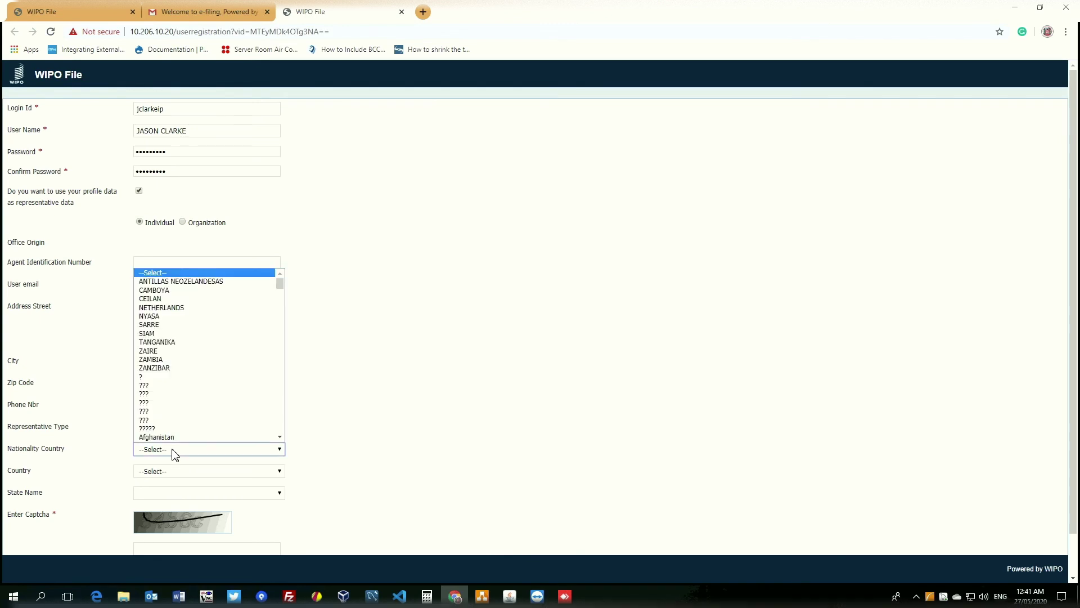
text(trinidad)
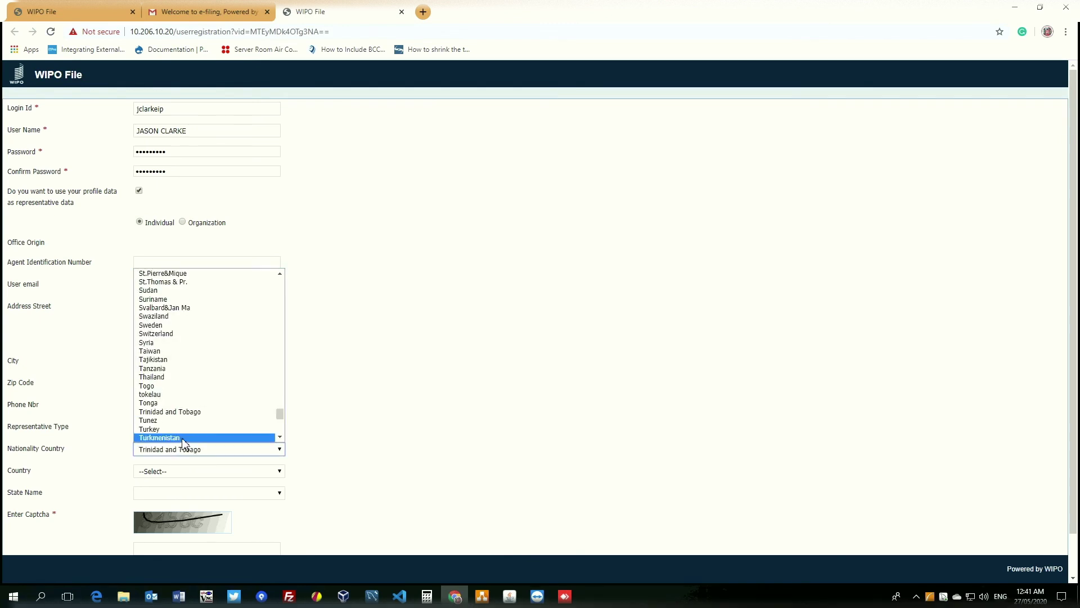
click(187, 412)
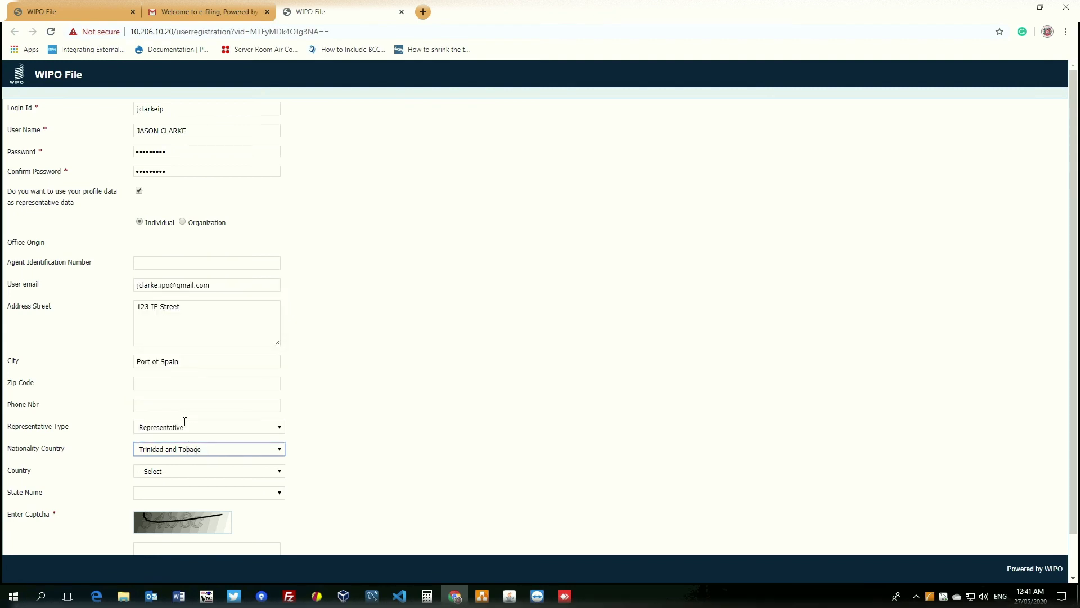
click(173, 471)
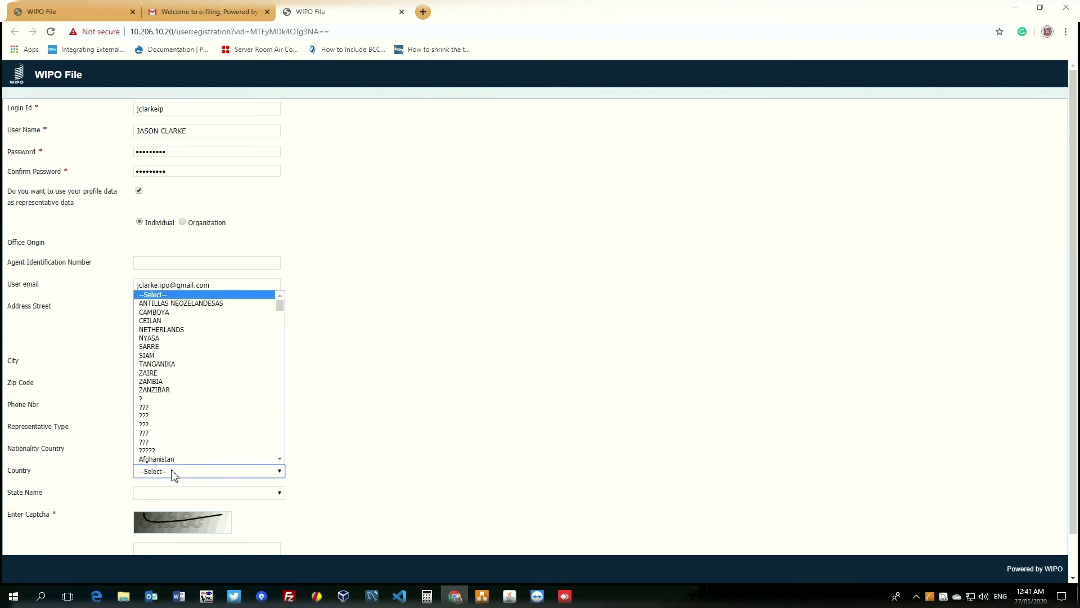
text(trinidad)
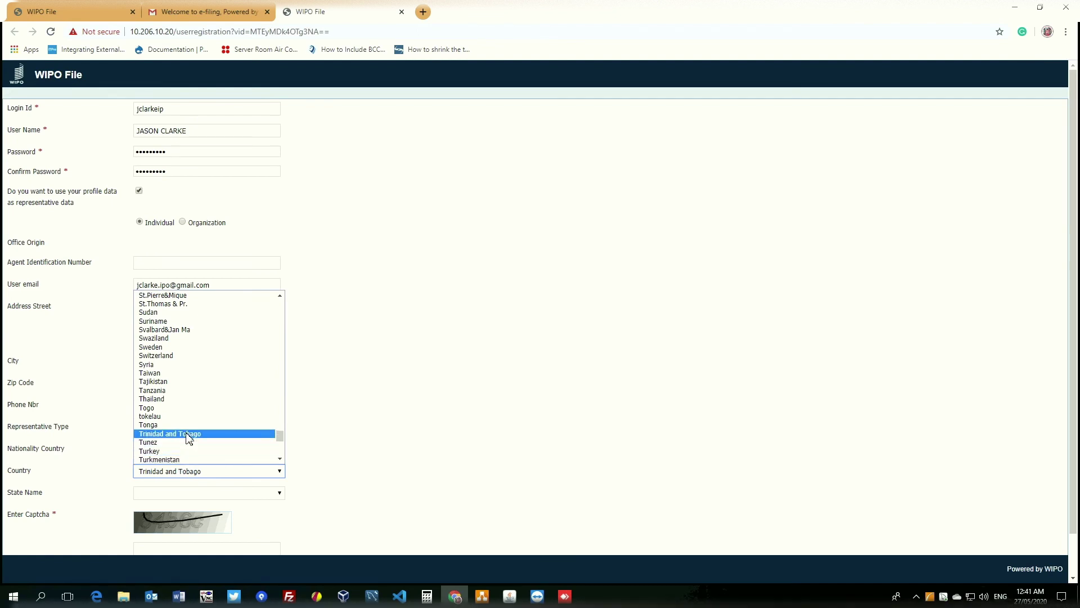
click(188, 438)
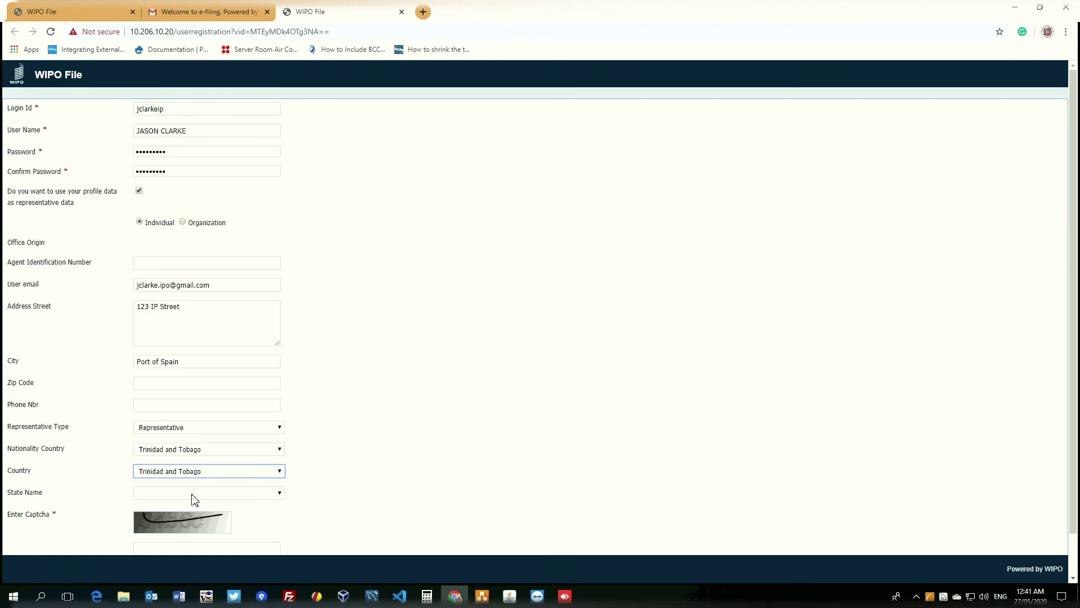
click(257, 498)
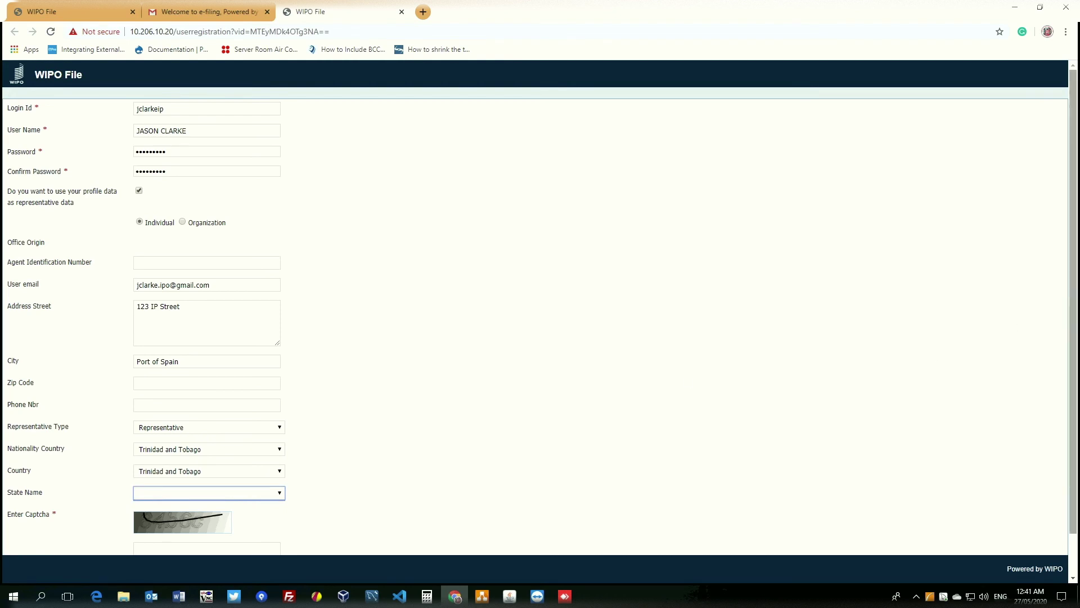
Step: Enter the characters shown in the captcha image into the captcha field
scroll(1075, 409, down, 2)
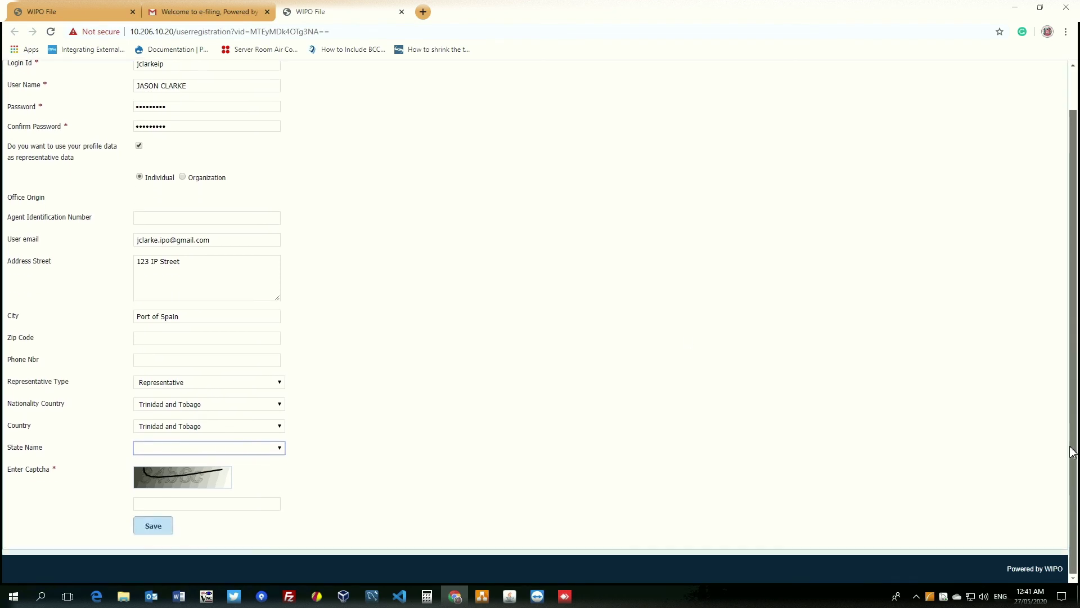
click(261, 499)
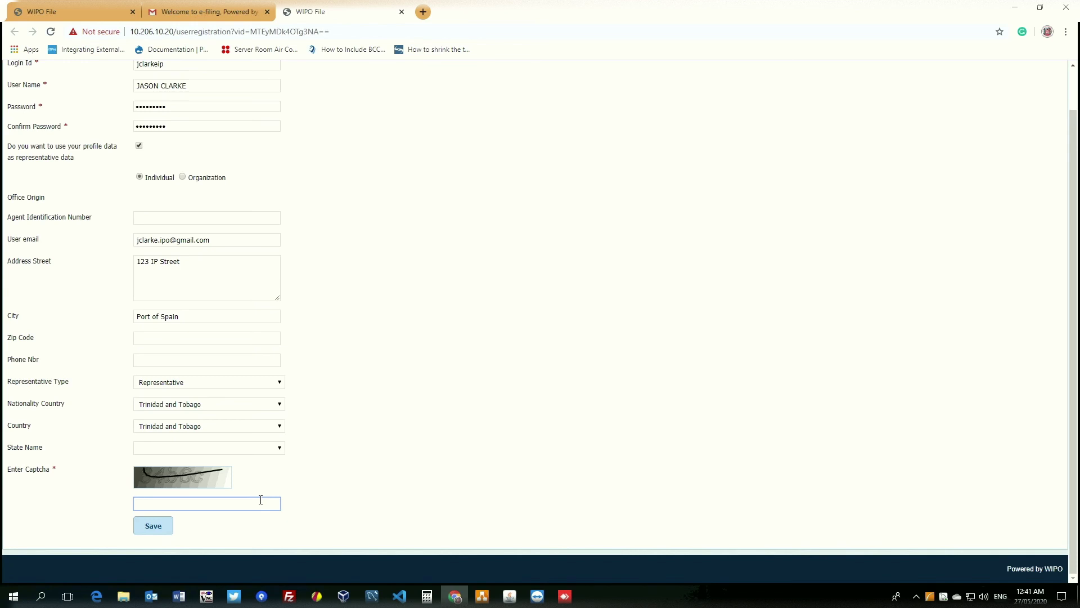
text(84b)
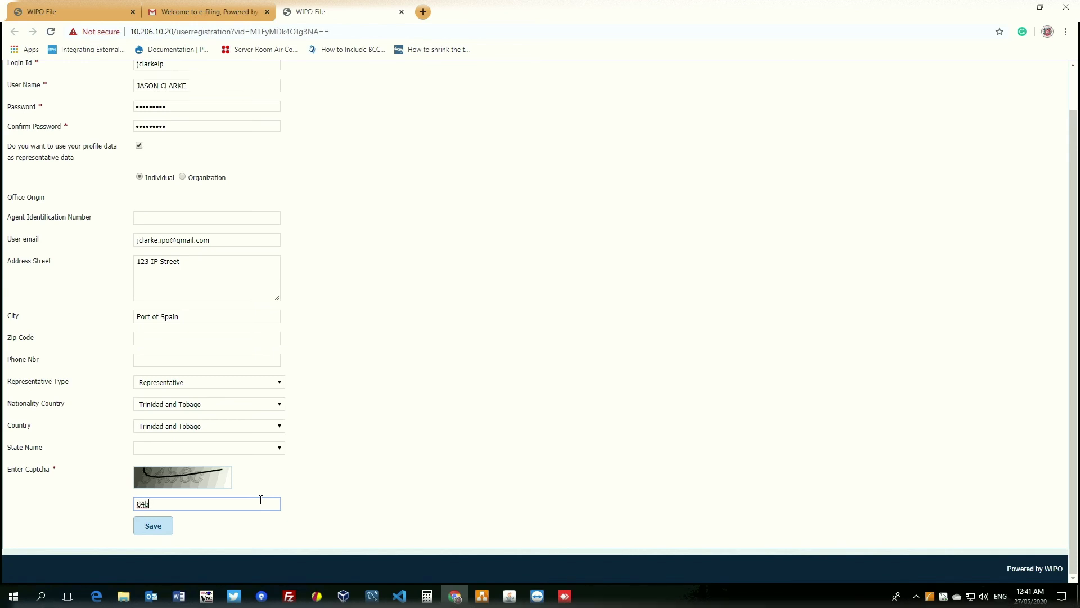
text(6c)
Step: Save the registration and acknowledge the 'Profile Created Successfully' message
click(163, 527)
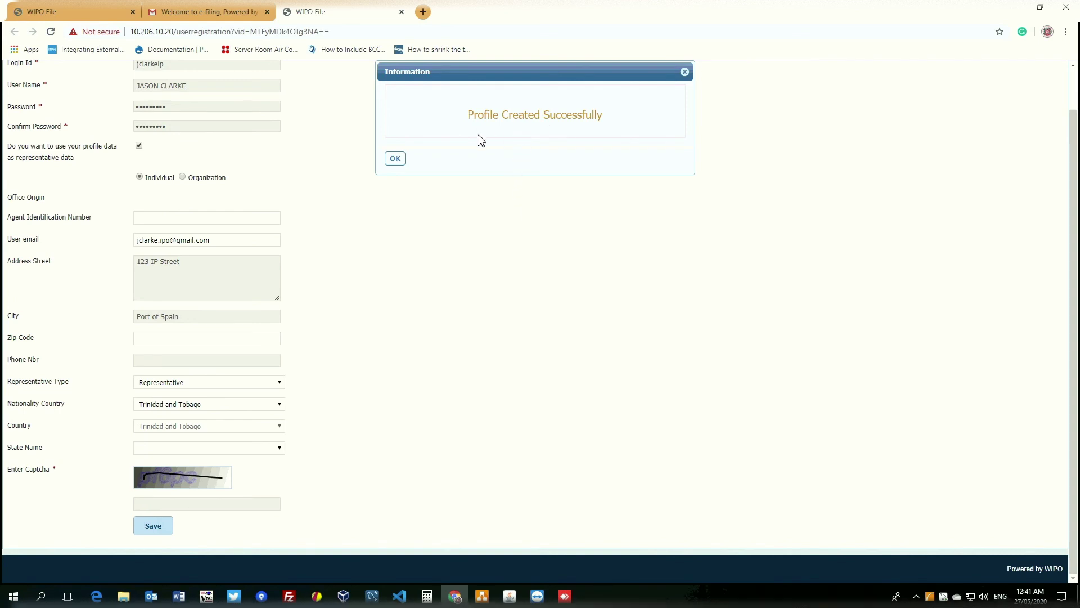
click(397, 160)
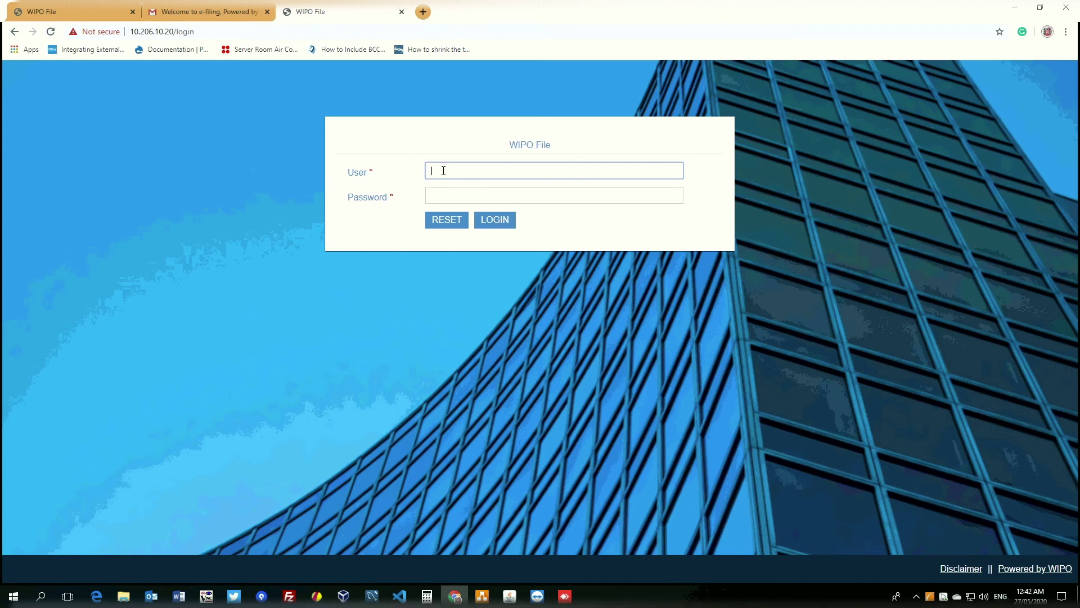
Step: Sign in on the login page with the new login ID and password
key(Tab)
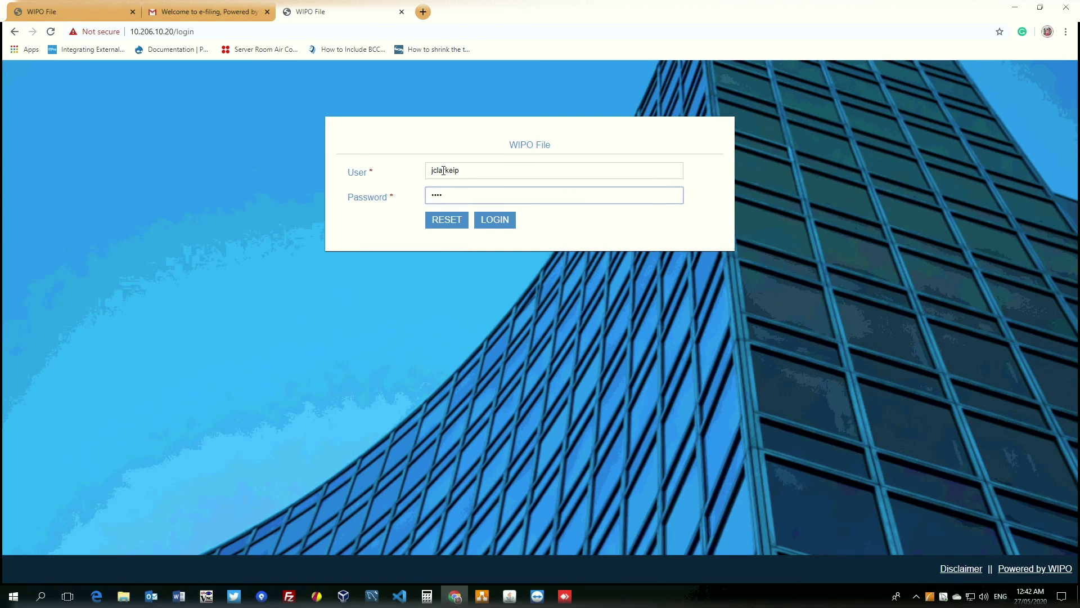
text(••)
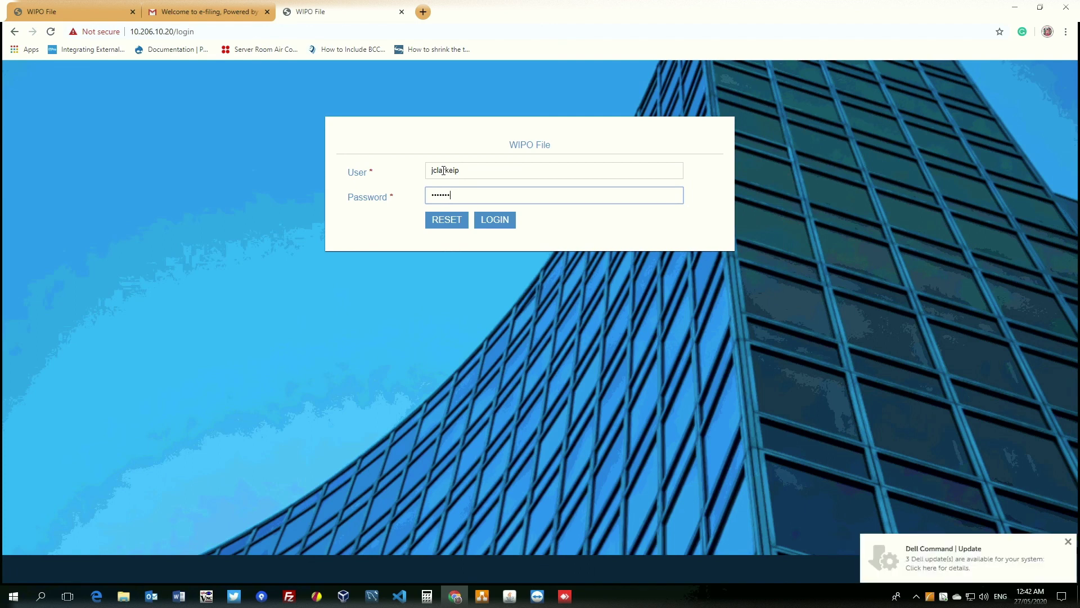
text(••)
key(Return)
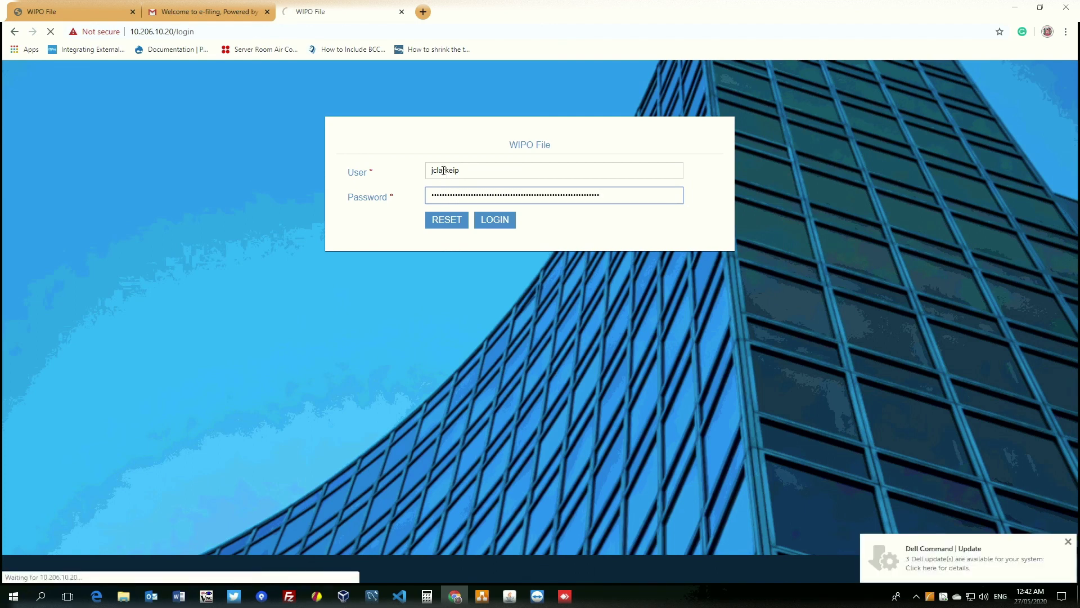